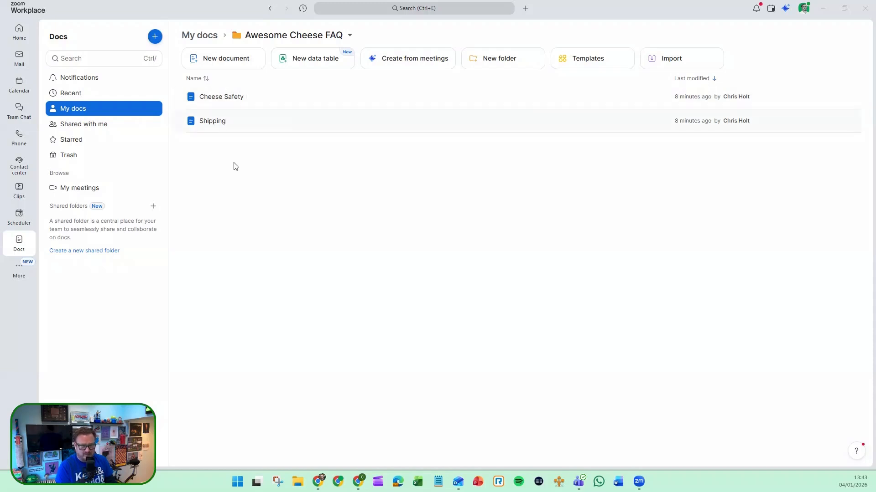
- Open the Shipping document, read through its FAQ sections, and return to the Awesome Cheese FAQ folder
{"action": "left_click", "coordinate": [211, 121]}
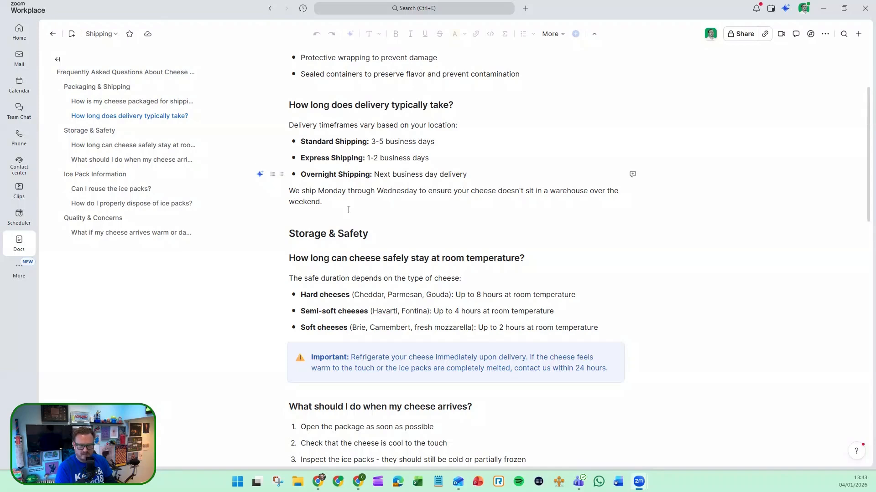
{"action": "scroll", "coordinate": [346, 252], "scroll_direction": "down", "scroll_amount": 3}
{"action": "scroll", "coordinate": [345, 252], "scroll_direction": "down", "scroll_amount": 9}
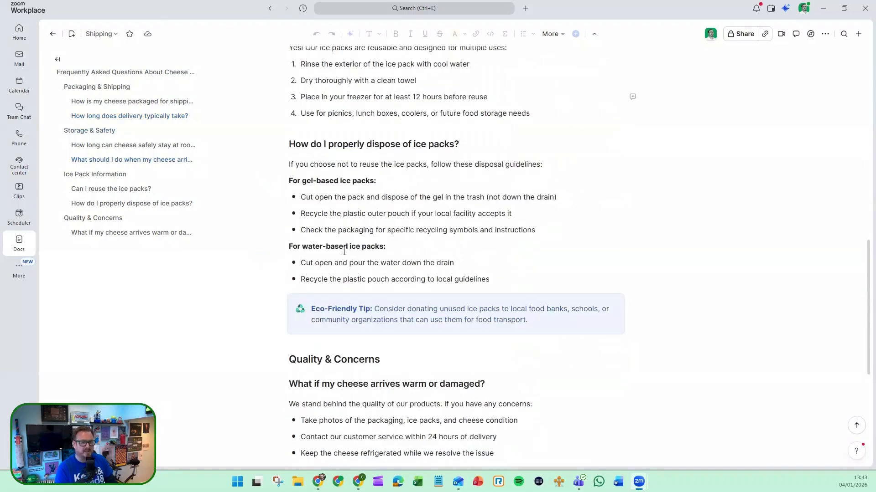
{"action": "scroll", "coordinate": [343, 252], "scroll_direction": "down", "scroll_amount": 5}
{"action": "scroll", "coordinate": [343, 252], "scroll_direction": "up", "scroll_amount": 20}
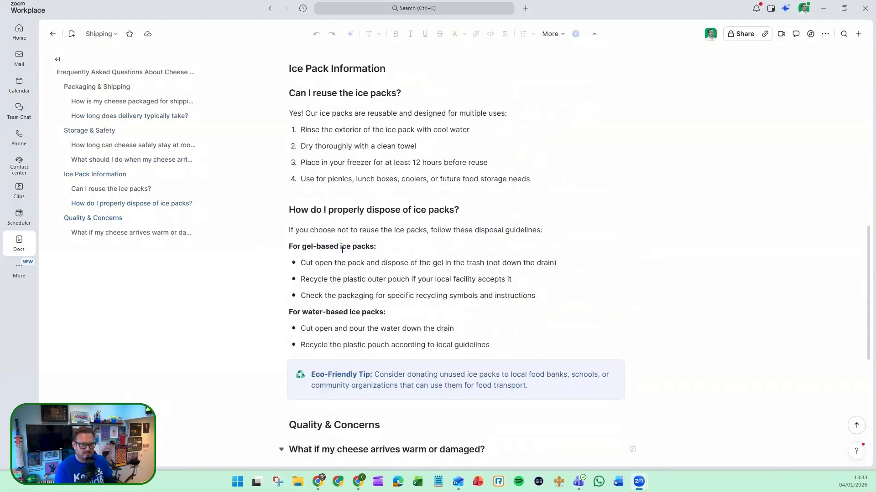
{"action": "scroll", "coordinate": [304, 196], "scroll_direction": "up", "scroll_amount": 3}
{"action": "left_click", "coordinate": [57, 137]}
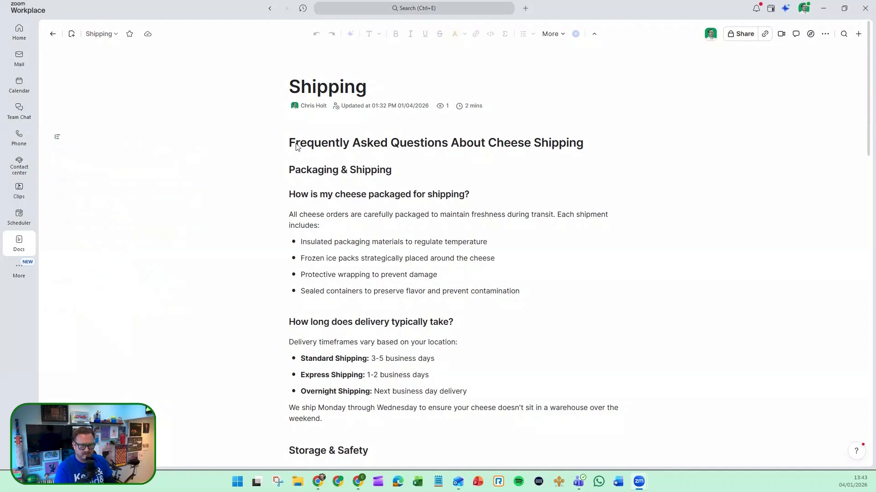
{"action": "left_click", "coordinate": [53, 34]}
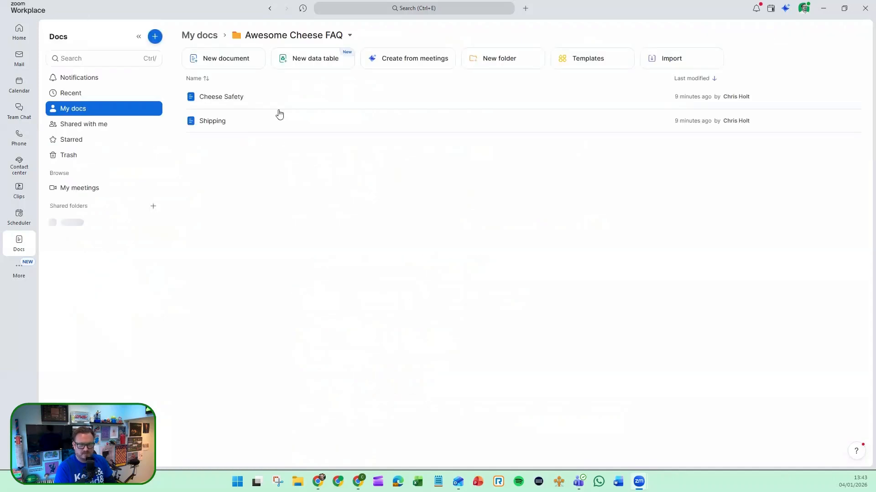
- Open the Cheese Safety document, read through its visual, smell and texture sections, and return to the folder
{"action": "left_click", "coordinate": [220, 98]}
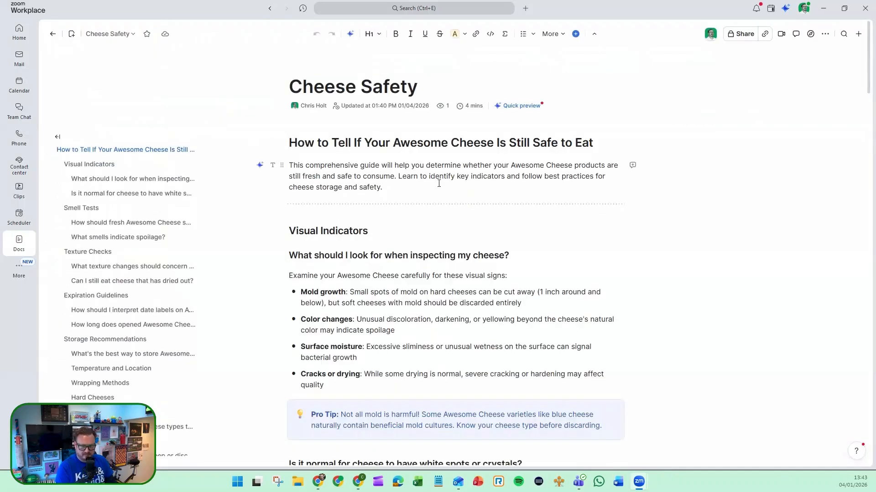
{"action": "scroll", "coordinate": [439, 183], "scroll_direction": "down", "scroll_amount": 4}
{"action": "scroll", "coordinate": [440, 183], "scroll_direction": "down", "scroll_amount": 6}
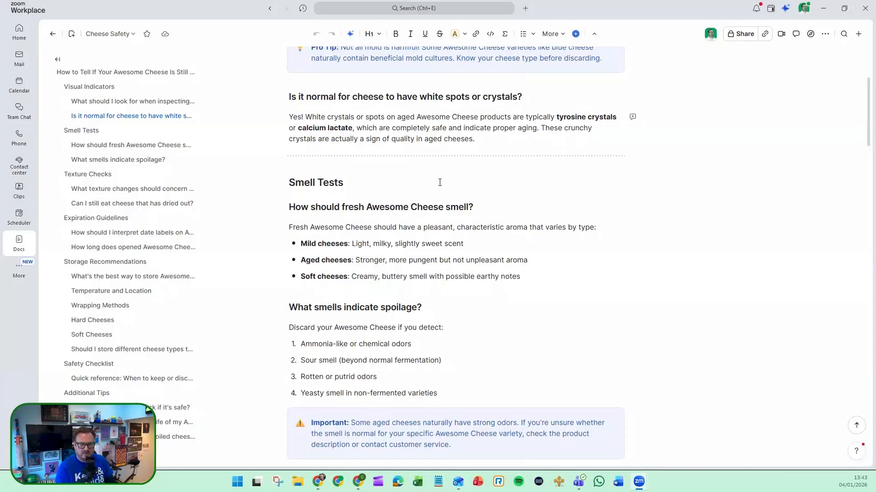
{"action": "scroll", "coordinate": [439, 183], "scroll_direction": "down", "scroll_amount": 4}
{"action": "scroll", "coordinate": [396, 173], "scroll_direction": "up", "scroll_amount": 4}
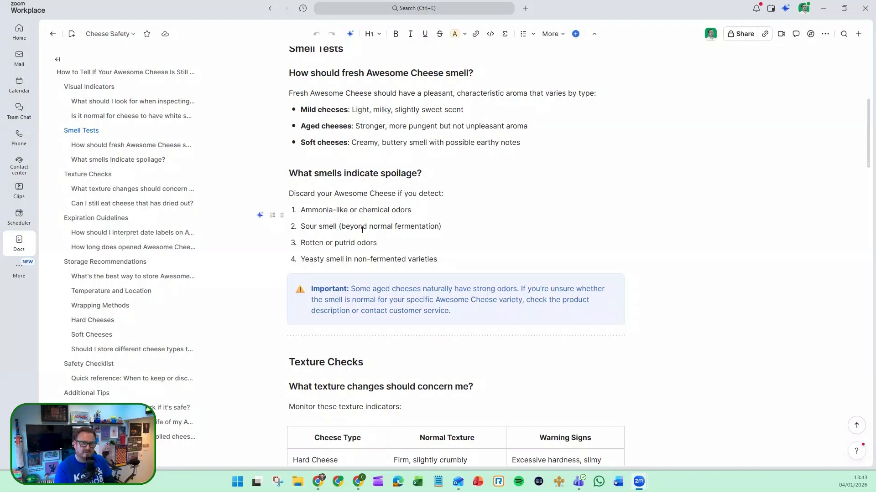
{"action": "scroll", "coordinate": [363, 224], "scroll_direction": "up", "scroll_amount": 7}
{"action": "scroll", "coordinate": [363, 223], "scroll_direction": "up", "scroll_amount": 3}
{"action": "left_click", "coordinate": [53, 34]}
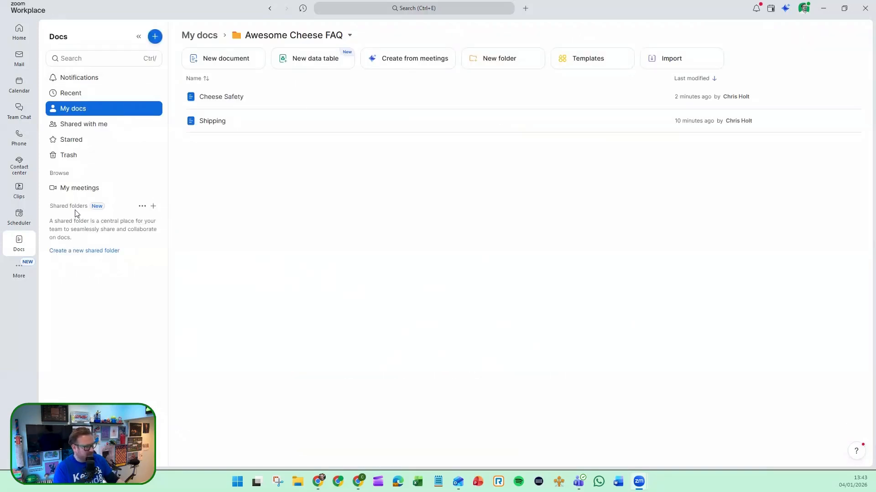
{"action": "key", "text": "alt+Tab"}
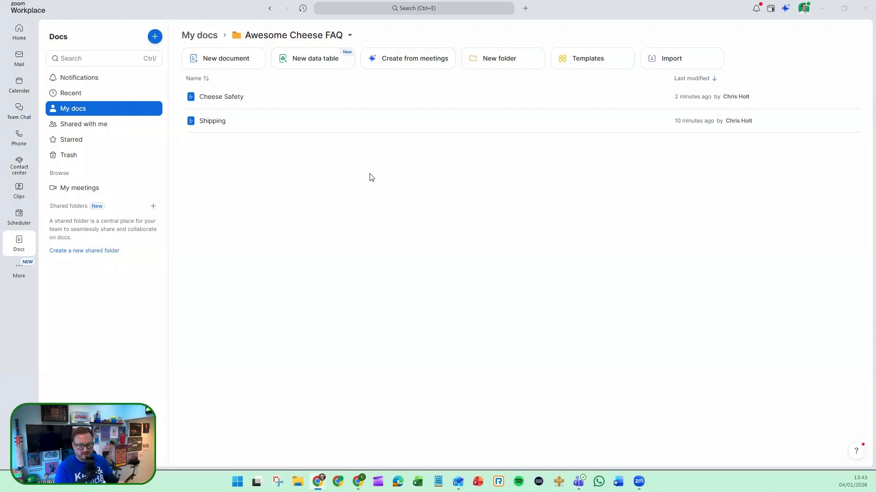
- Create a new document in this folder and enter the AI Companion prompt "Write an FAQ for how to build the perfect cheese board"
{"action": "left_click", "coordinate": [208, 58]}
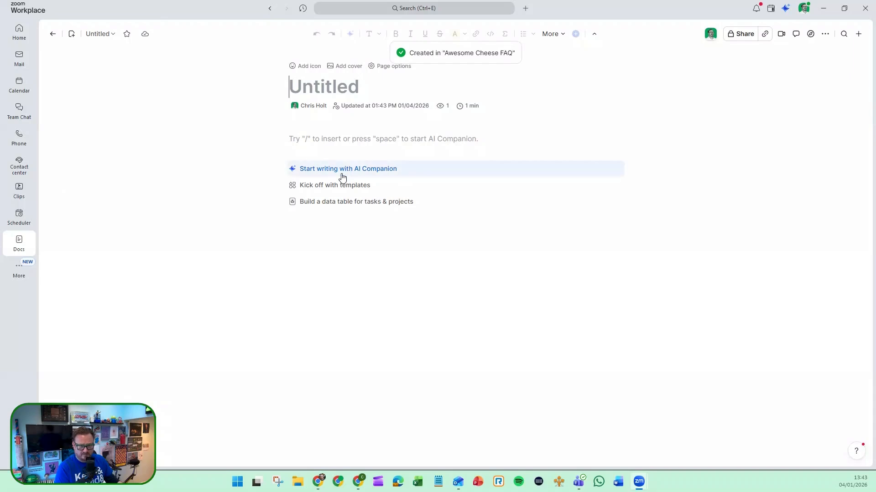
{"action": "left_click", "coordinate": [341, 170]}
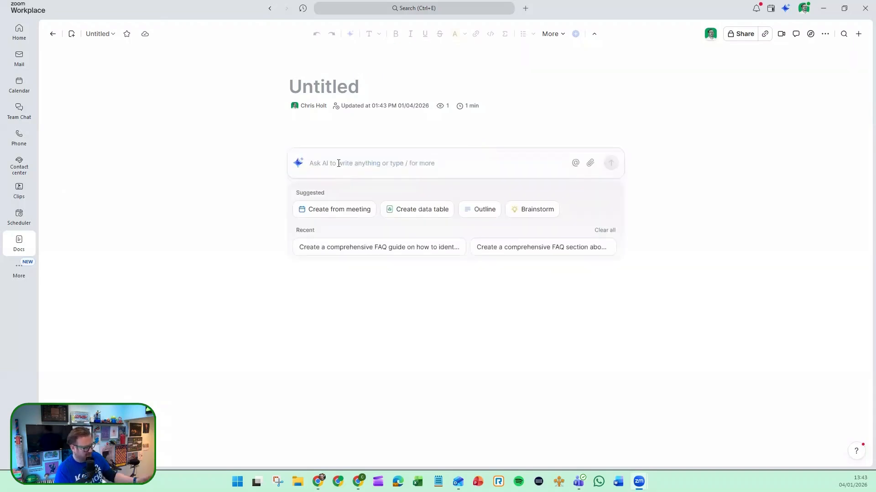
{"action": "type", "text": "W"}
{"action": "key", "text": "BackSpace"}
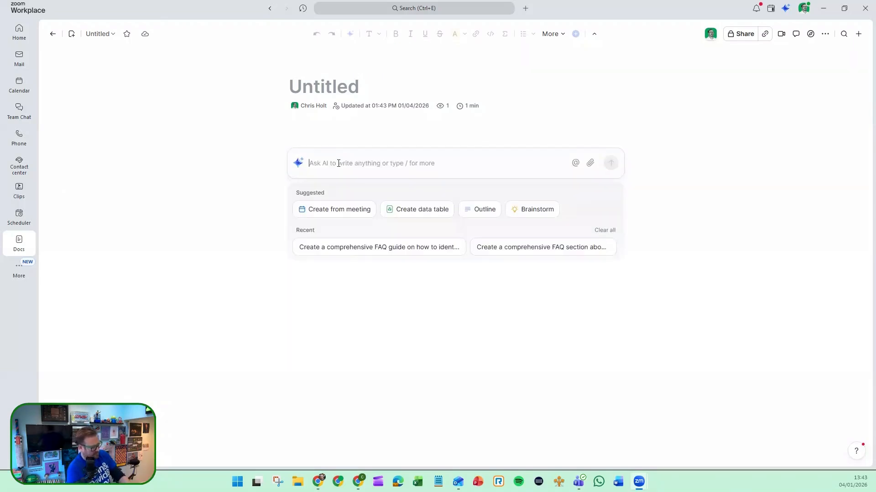
{"action": "type", "text": "Write an FA"}
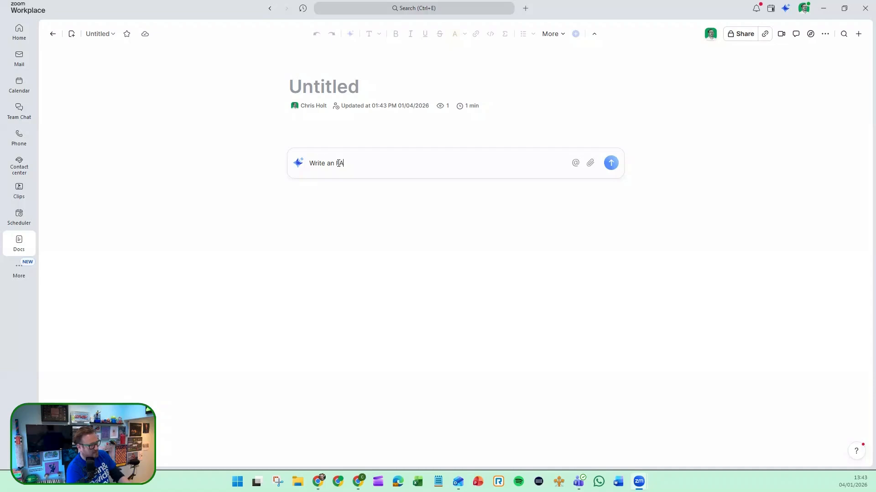
{"action": "type", "text": "Q for how to"}
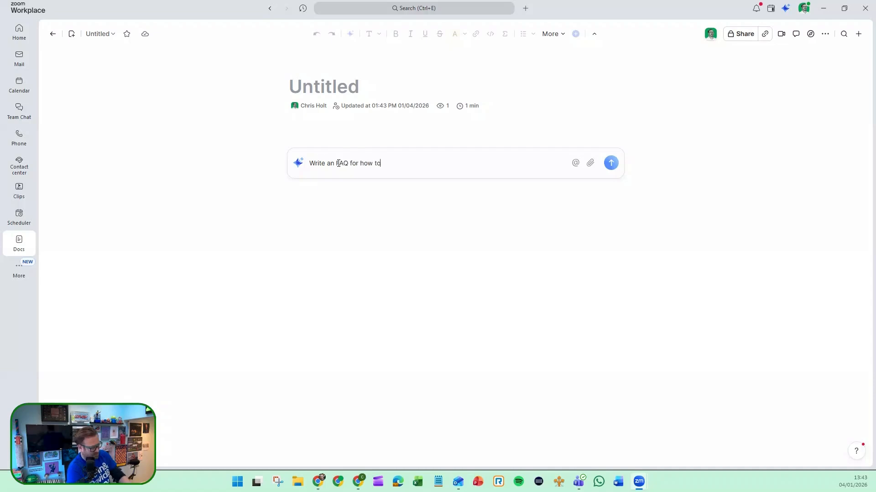
{"action": "type", "text": " build the "}
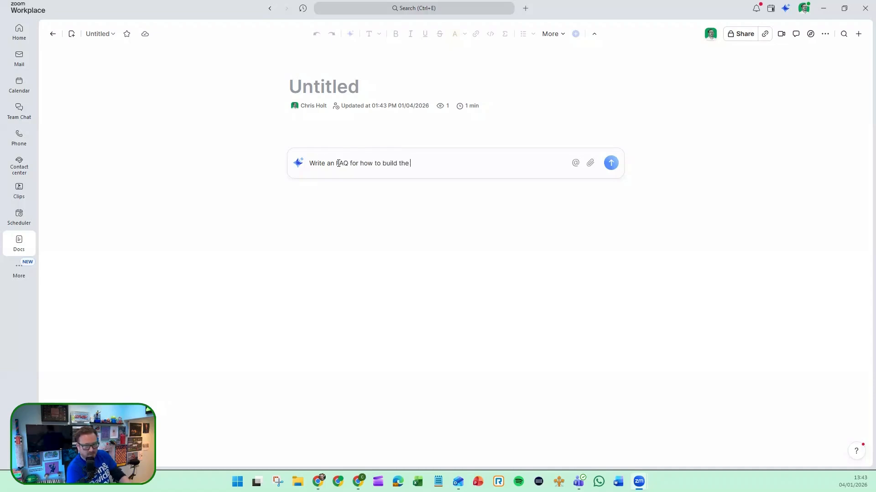
{"action": "type", "text": "perfect cheese "}
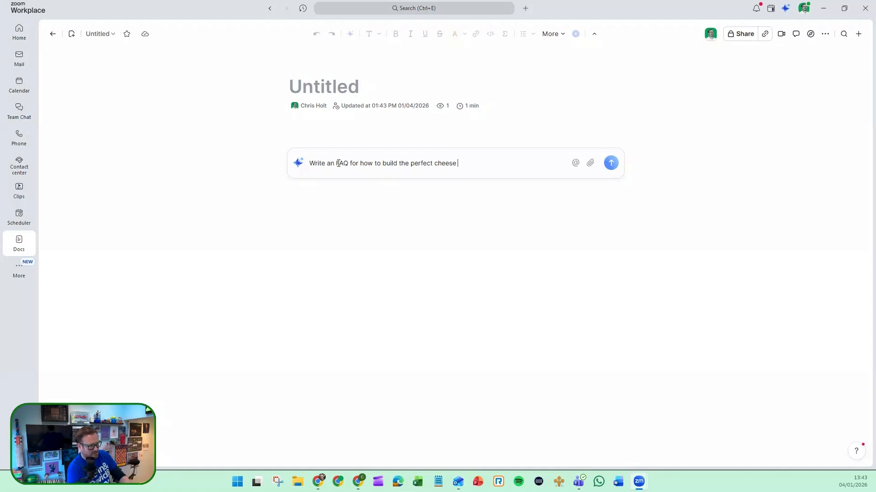
{"action": "type", "text": "bo"}
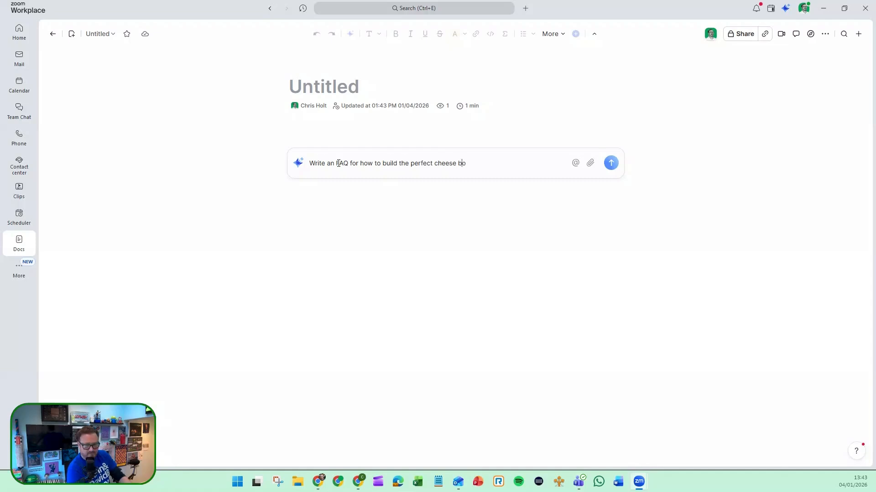
{"action": "type", "text": "ard"}
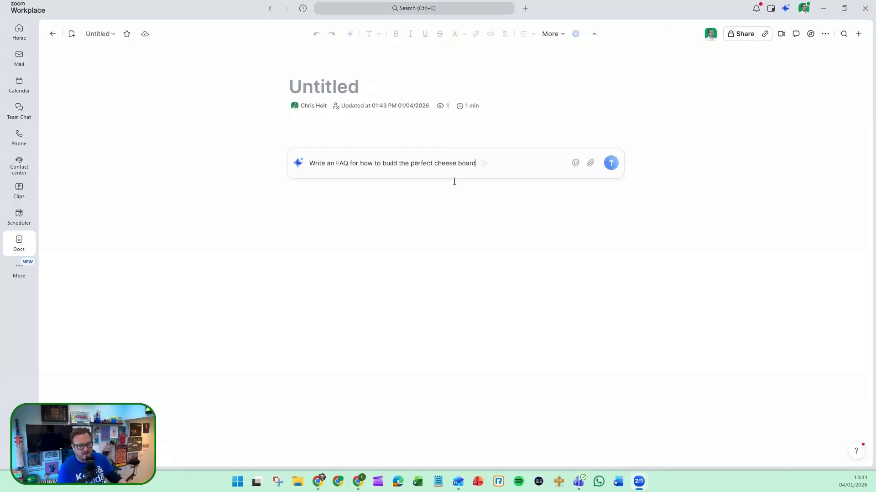
- Replace the prompt with AI Companion's suggested comprehensive version and generate the cheese board FAQ from it
{"action": "left_click", "coordinate": [483, 165]}
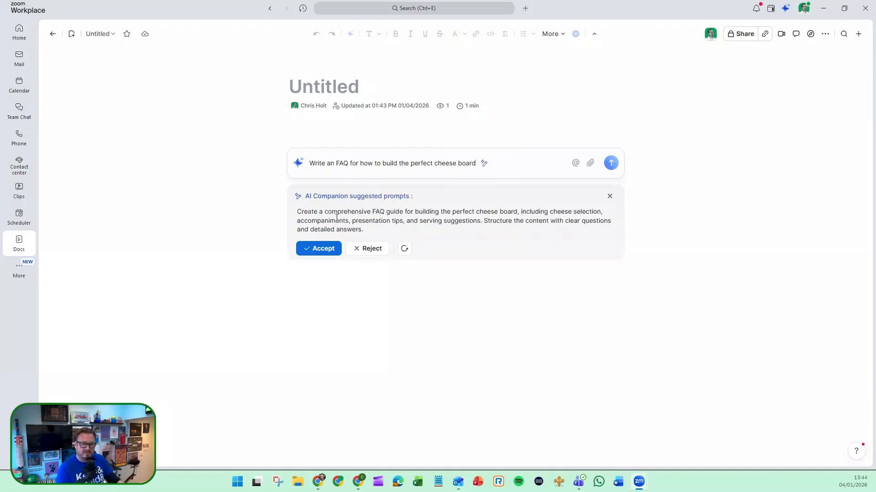
{"action": "left_click", "coordinate": [311, 250]}
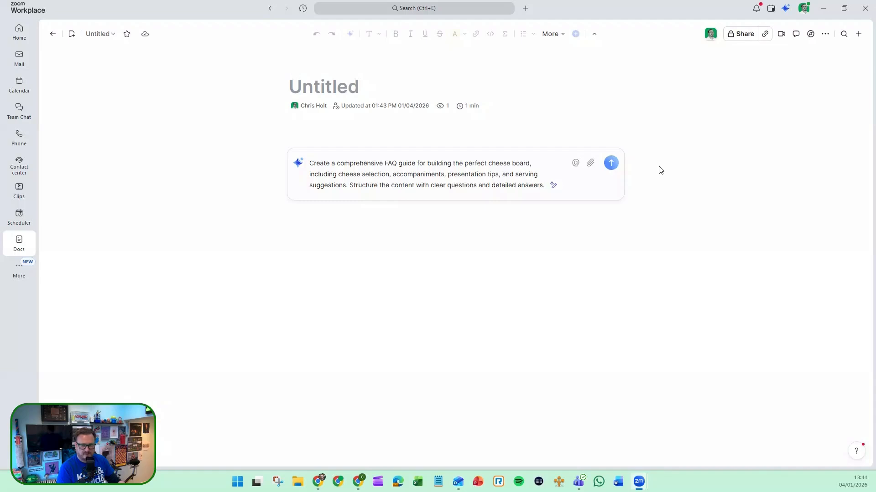
{"action": "left_click", "coordinate": [610, 163]}
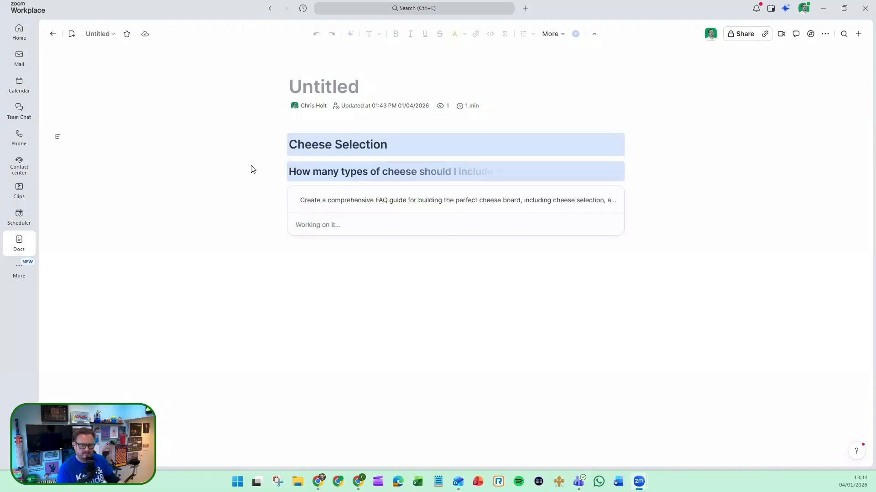
{"action": "left_click", "coordinate": [325, 90]}
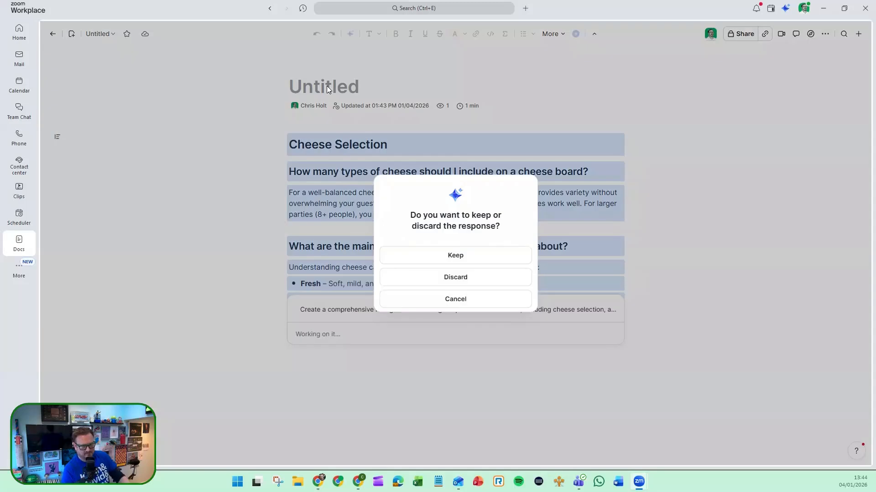
{"action": "left_click", "coordinate": [488, 301]}
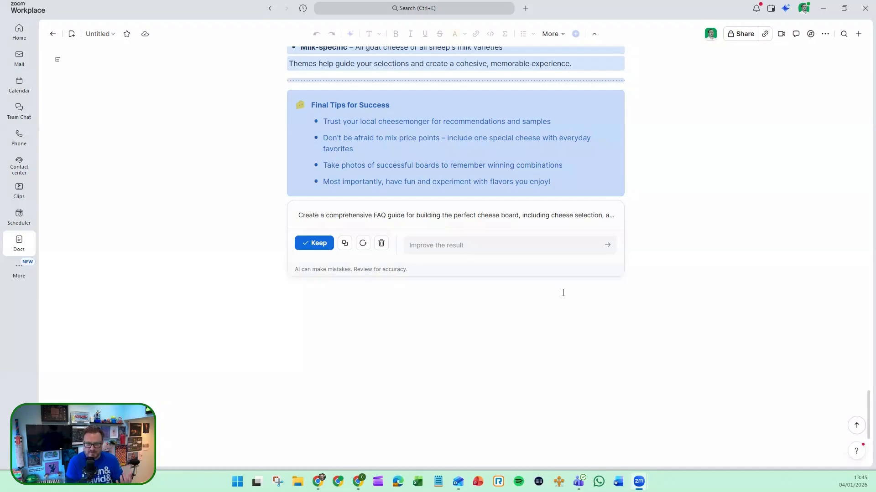
- Review the generated FAQ's charcuterie, presentation, serving, cutting and beverage sections
{"action": "scroll", "coordinate": [563, 293], "scroll_direction": "up", "scroll_amount": 20}
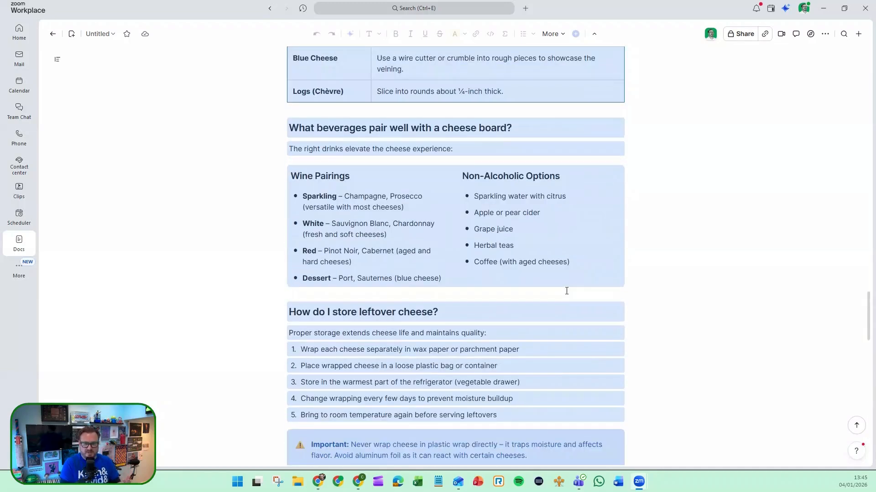
{"action": "scroll", "coordinate": [567, 291], "scroll_direction": "up", "scroll_amount": 20}
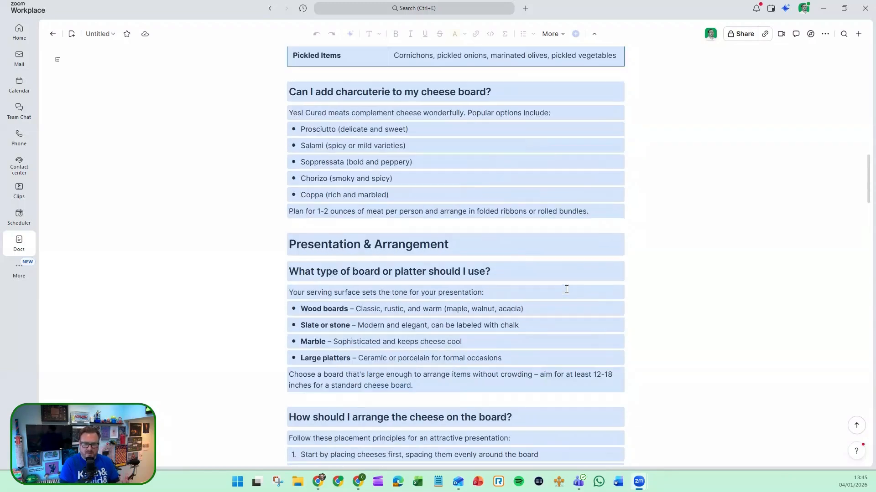
{"action": "scroll", "coordinate": [566, 289], "scroll_direction": "down", "scroll_amount": 12}
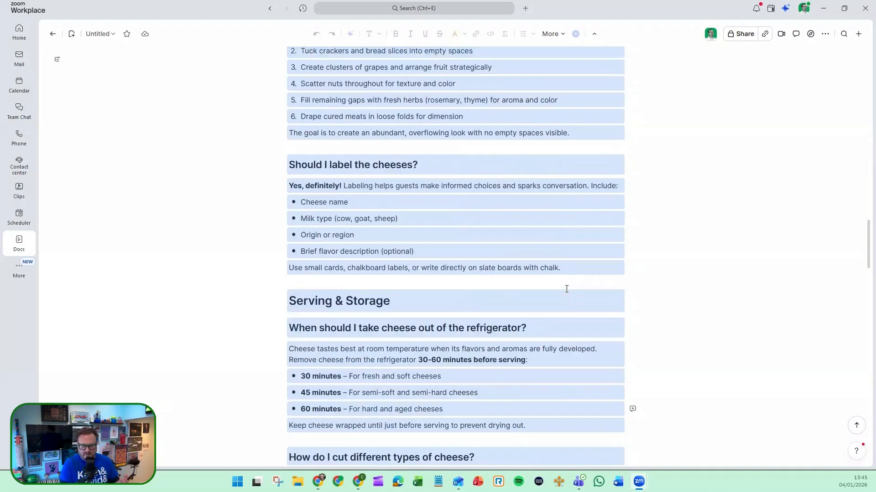
{"action": "scroll", "coordinate": [566, 289], "scroll_direction": "down", "scroll_amount": 4}
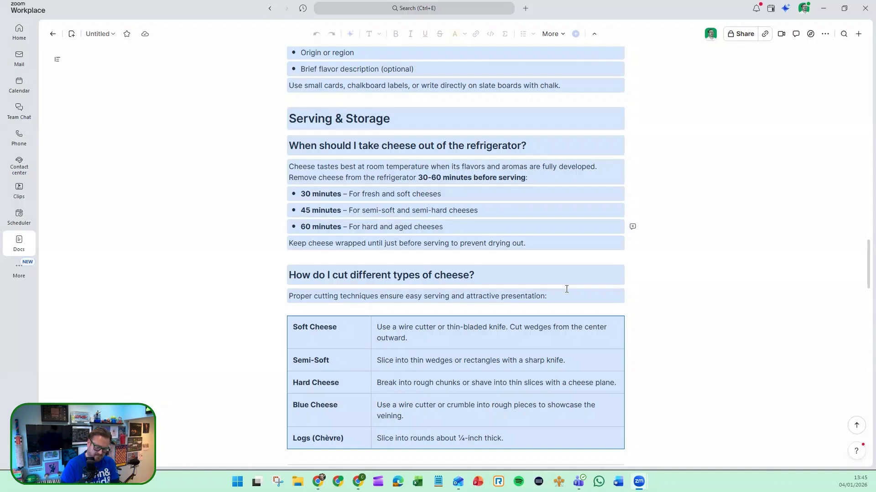
{"action": "scroll", "coordinate": [566, 289], "scroll_direction": "down", "scroll_amount": 1}
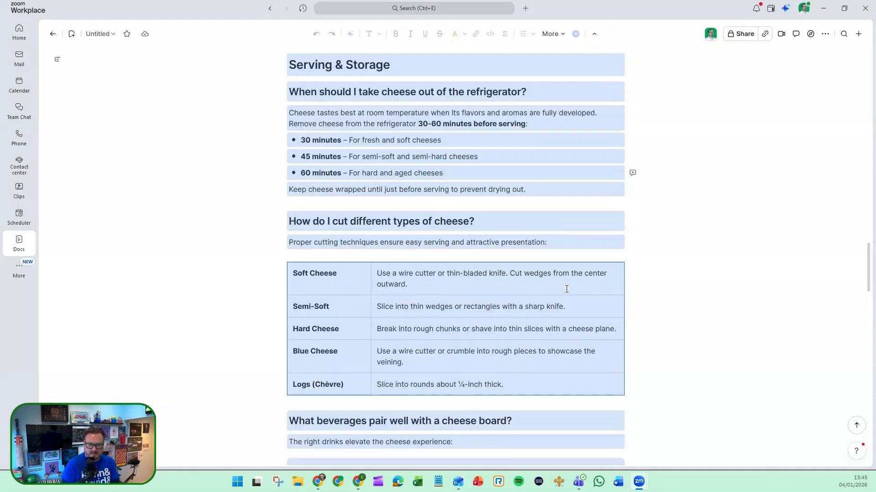
{"action": "scroll", "coordinate": [566, 289], "scroll_direction": "down", "scroll_amount": 2}
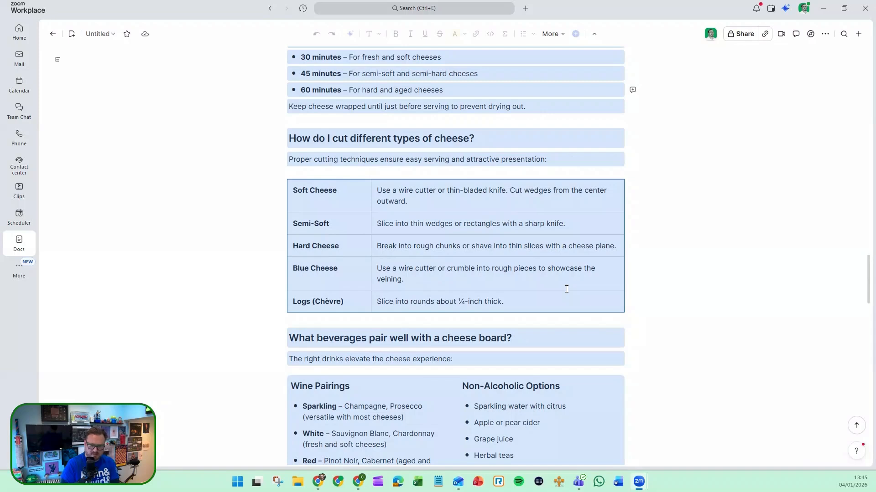
{"action": "scroll", "coordinate": [571, 275], "scroll_direction": "down", "scroll_amount": 3}
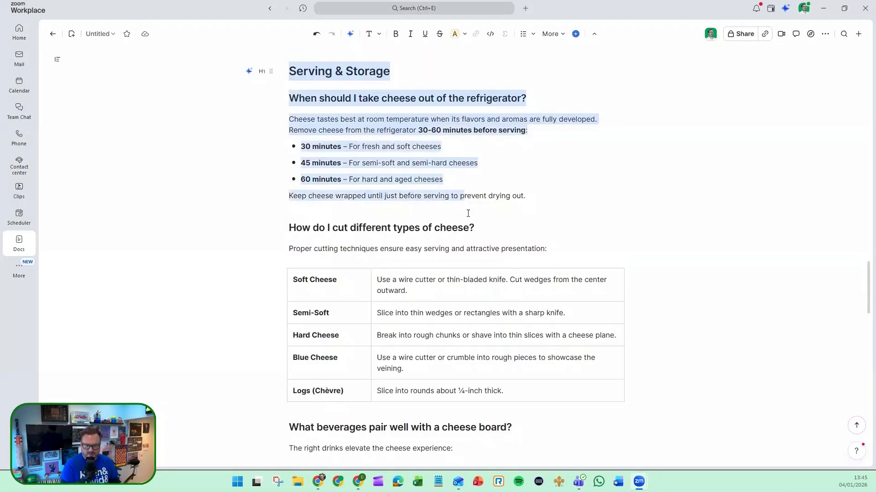
- Delete everything from the "Serving & Storage" heading through the themed cheese board section, up to the Final Tips for Success callout
{"action": "scroll", "coordinate": [471, 274], "scroll_direction": "down", "scroll_amount": 14}
{"action": "left_click_drag", "start_coordinate": [467, 213], "coordinate": [498, 268]}
{"action": "scroll", "coordinate": [471, 289], "scroll_direction": "down", "scroll_amount": 12}
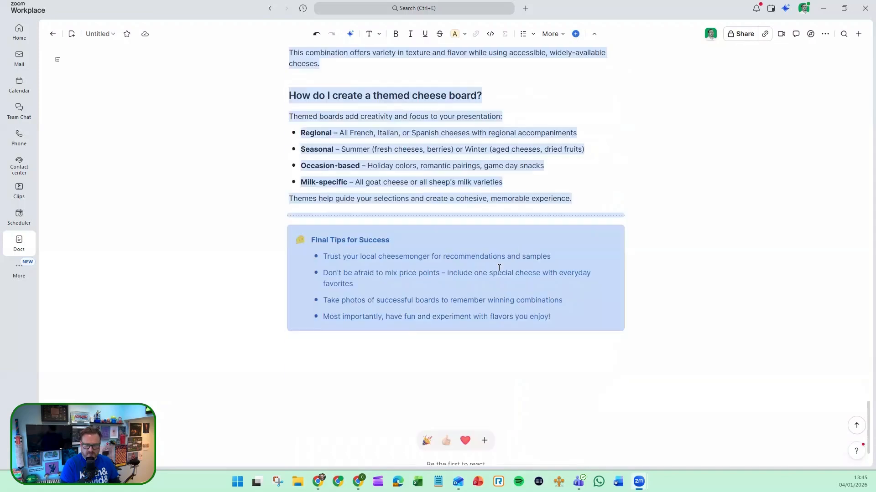
{"action": "left_click_drag", "start_coordinate": [564, 209], "coordinate": [571, 199]}
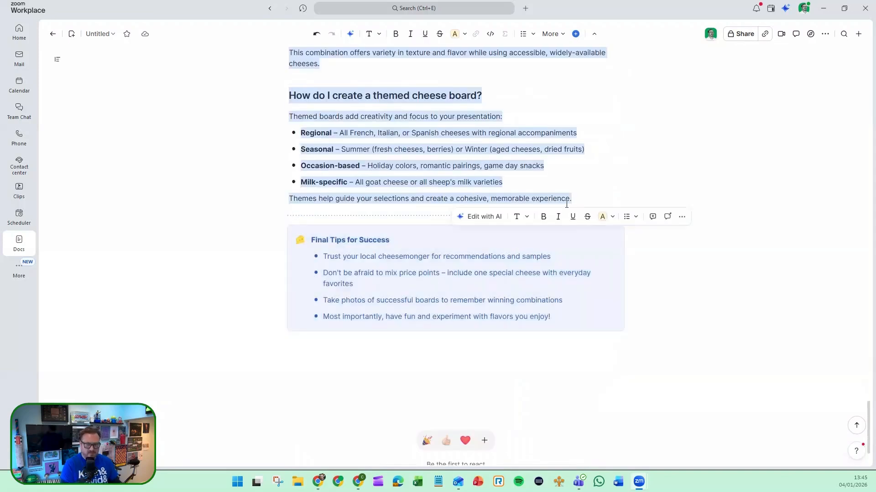
{"action": "key", "text": "BackSpace"}
{"action": "key", "text": "BackSpace"}
- Title the cheese board FAQ document "Creating the perfect cheese board" and return to the folder
{"action": "scroll", "coordinate": [494, 169], "scroll_direction": "up", "scroll_amount": 20}
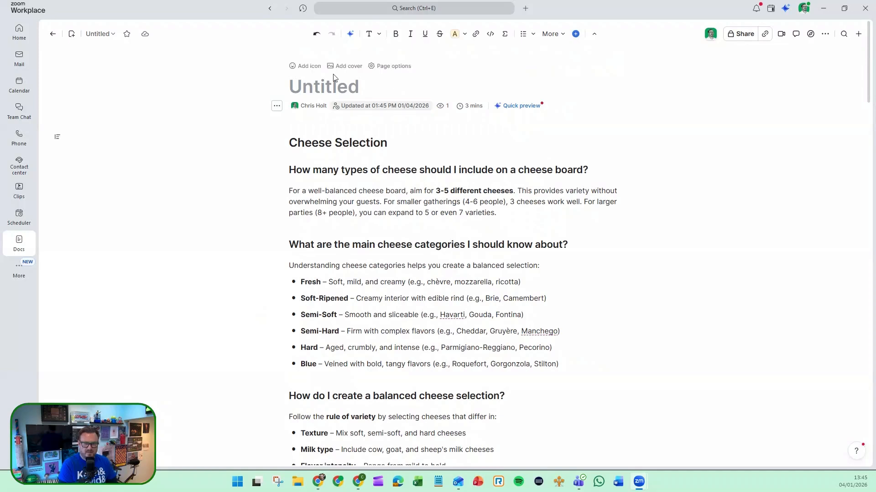
{"action": "left_click", "coordinate": [323, 89]}
{"action": "type", "text": "Crea"}
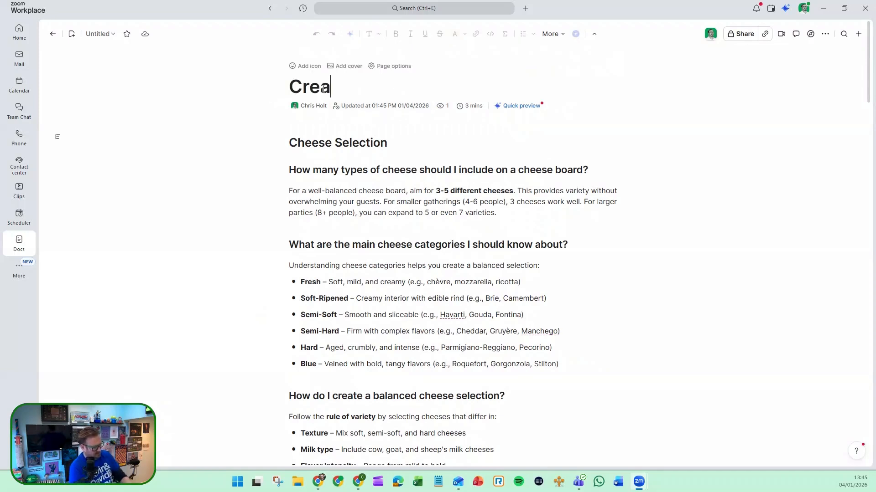
{"action": "type", "text": "ting the per"}
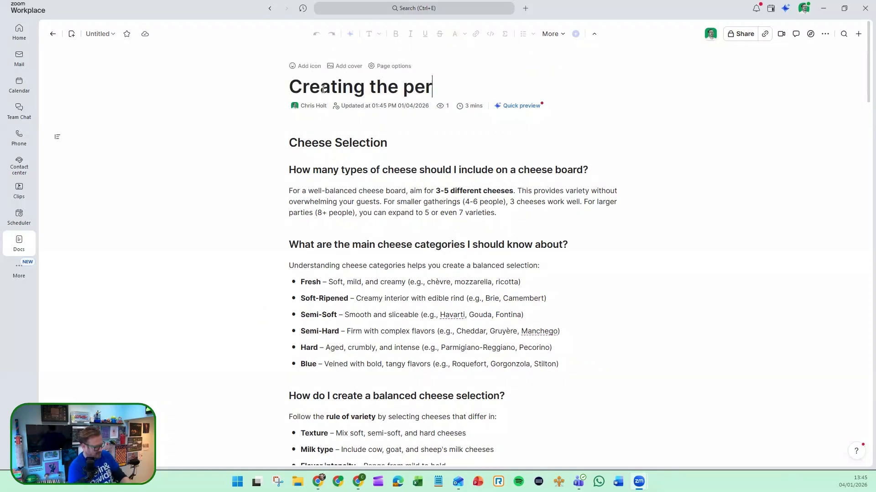
{"action": "type", "text": "fect cheese b"}
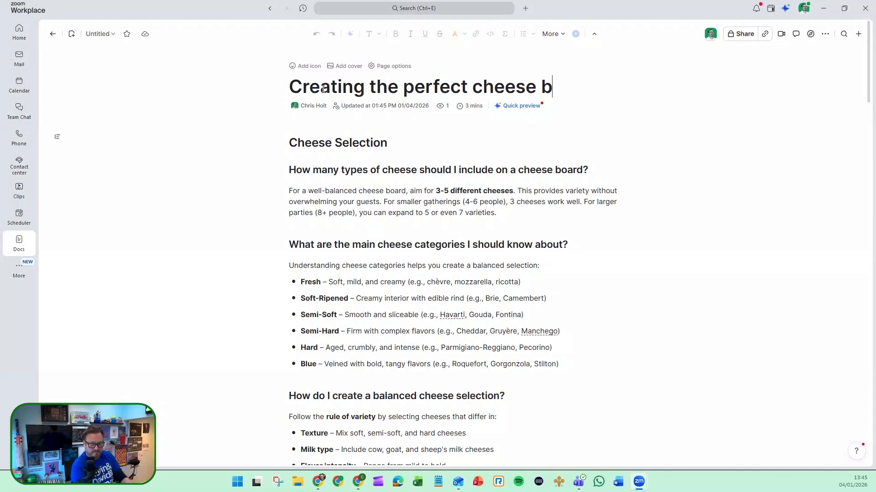
{"action": "type", "text": "oard"}
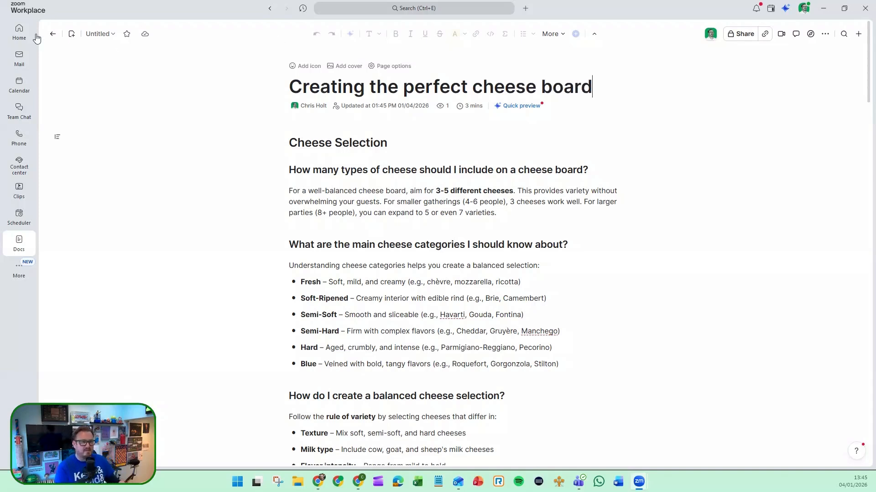
{"action": "left_click", "coordinate": [53, 33]}
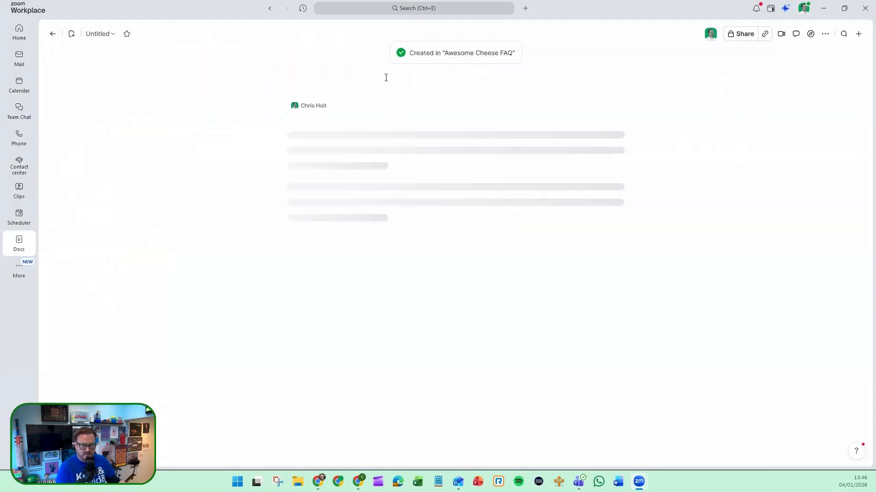
- Title the new document "Cheese Pairings" and have AI Companion generate its content from "create an FAQ on the best beverage & good pairings for cheeses"
{"action": "type", "text": "Cheese Pairin"}
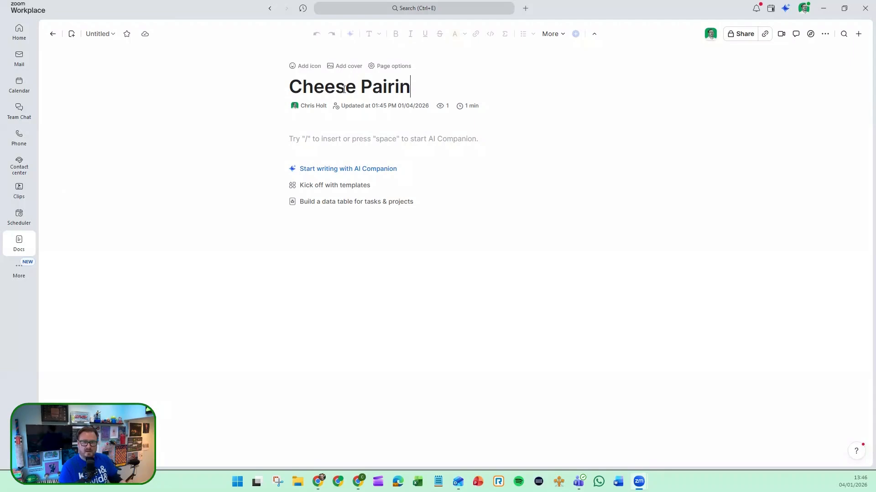
{"action": "type", "text": "gs"}
{"action": "left_click", "coordinate": [344, 172]}
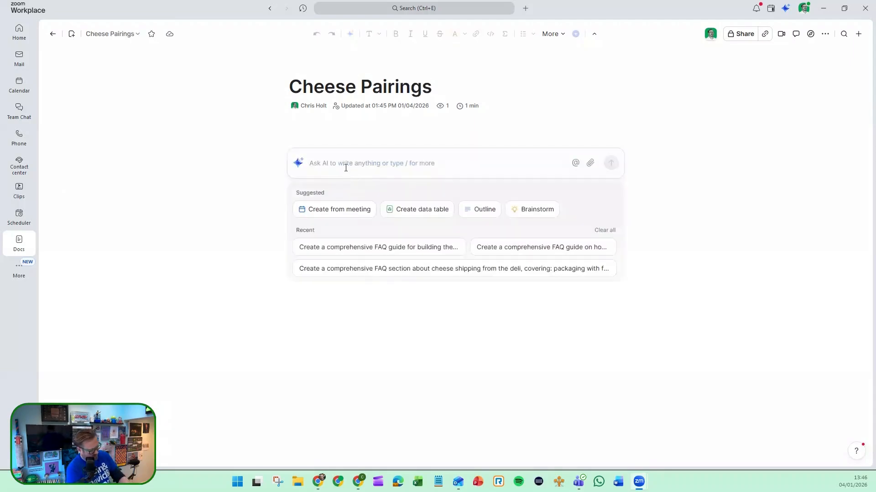
{"action": "type", "text": "crea"}
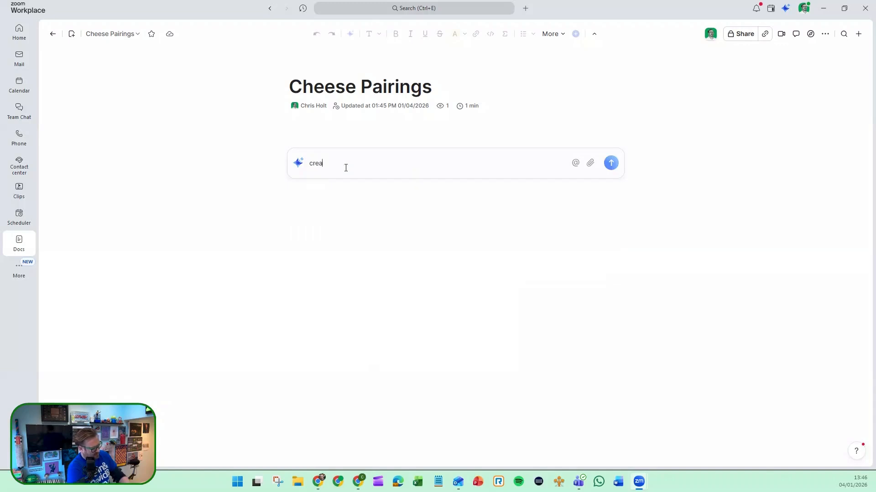
{"action": "type", "text": "te an FAQ on the best "}
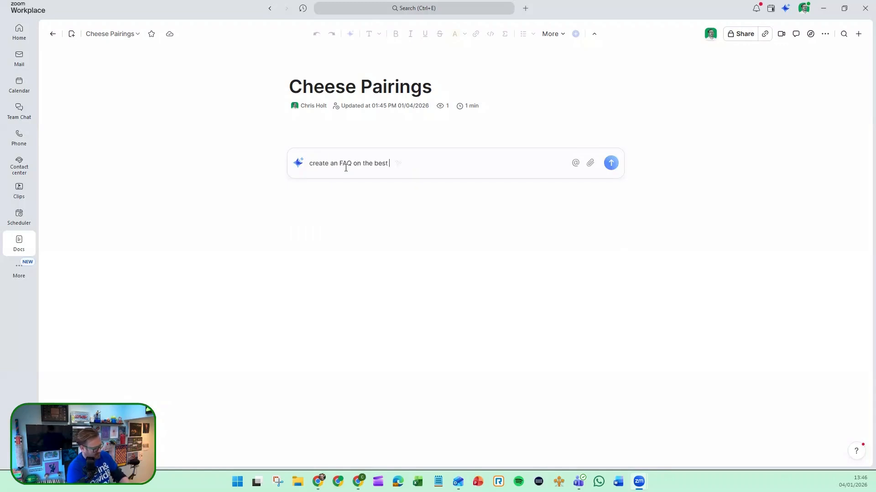
{"action": "type", "text": "beverage"}
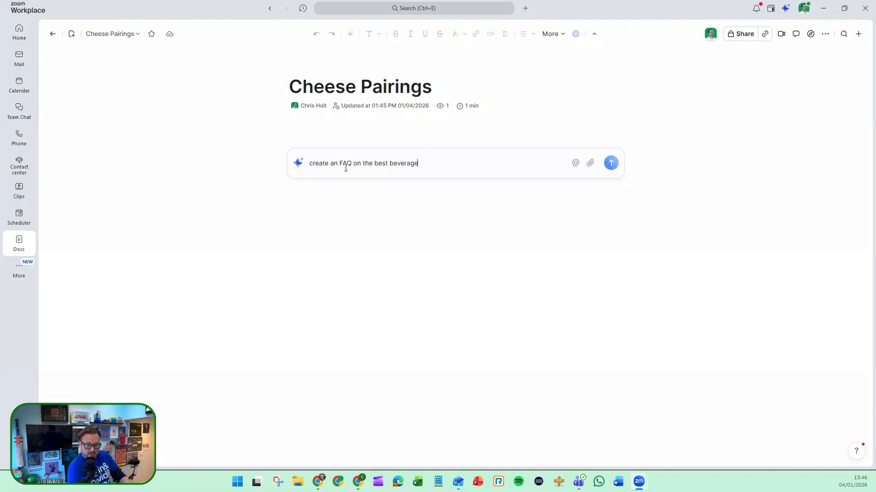
{"action": "type", "text": " & good pairing"}
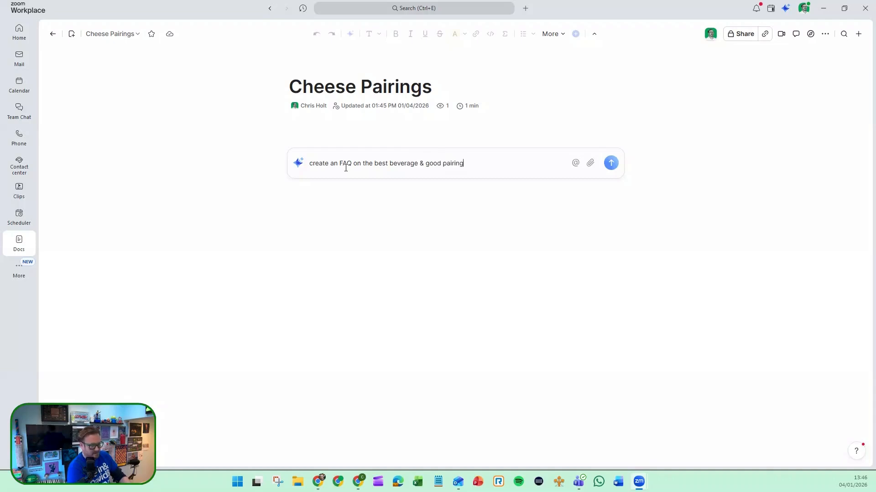
{"action": "type", "text": "s for cheeses"}
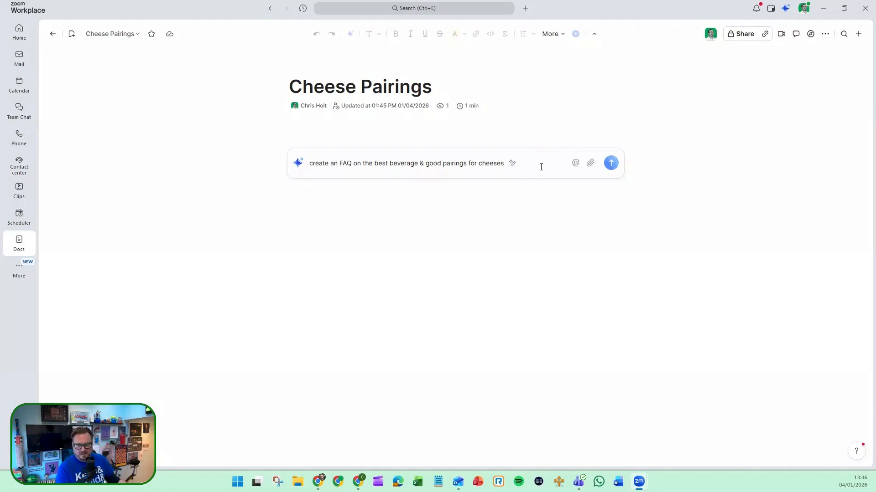
{"action": "left_click", "coordinate": [612, 164]}
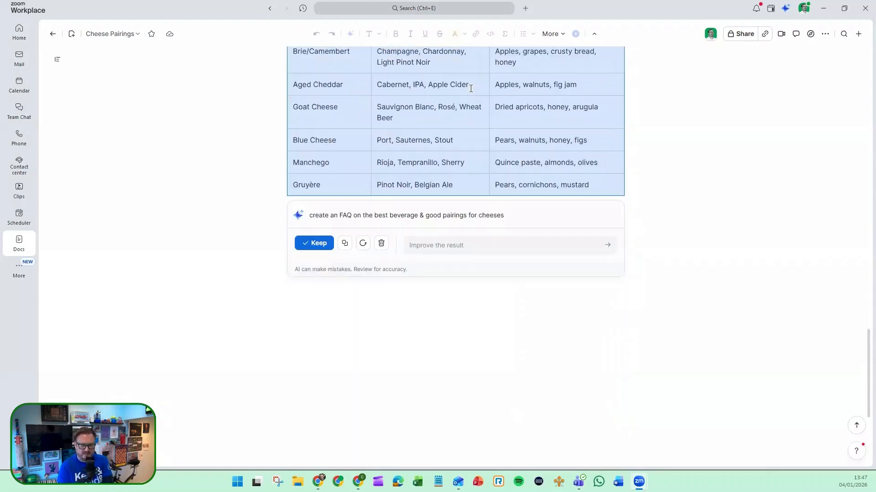
- Review the generated pairing FAQ's beverage and food sections, then return to the document list
{"action": "scroll", "coordinate": [231, 250], "scroll_direction": "up", "scroll_amount": 5}
{"action": "scroll", "coordinate": [234, 241], "scroll_direction": "up", "scroll_amount": 10}
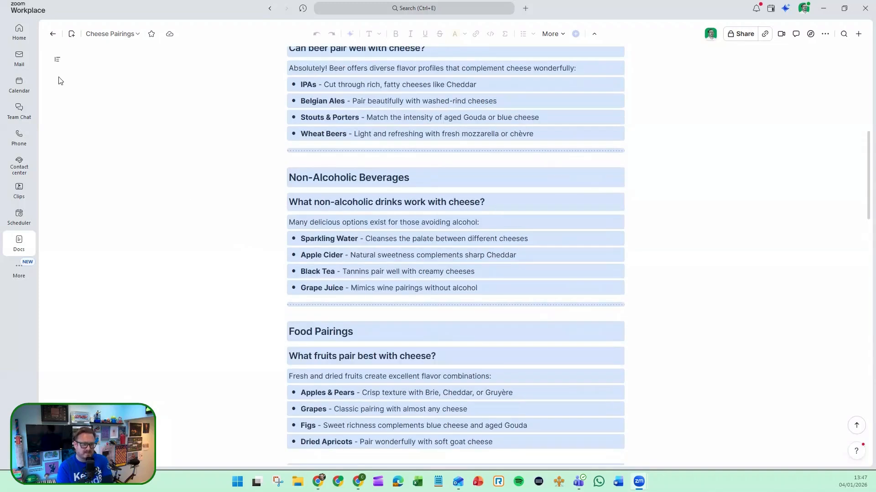
{"action": "left_click", "coordinate": [53, 34]}
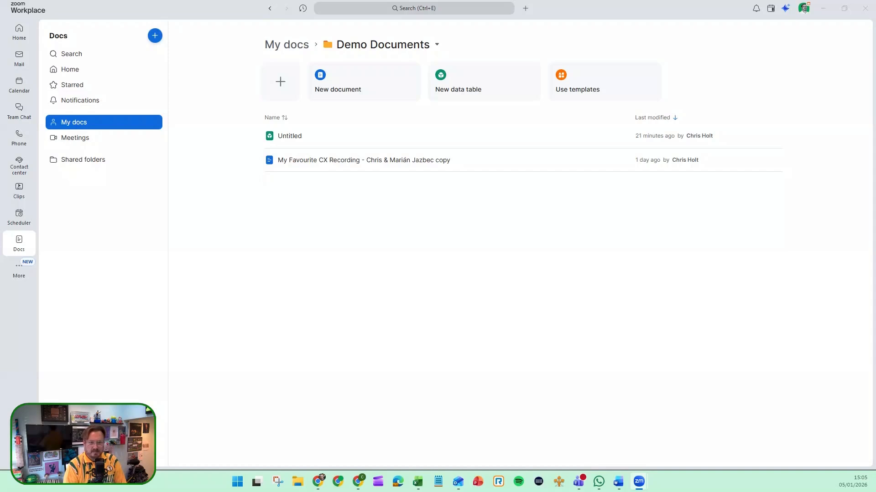
- Open the "My Favourite CX Recording" meeting recap copy in Demo Documents and read through its recap, next steps and summary sections
{"action": "left_click", "coordinate": [418, 160]}
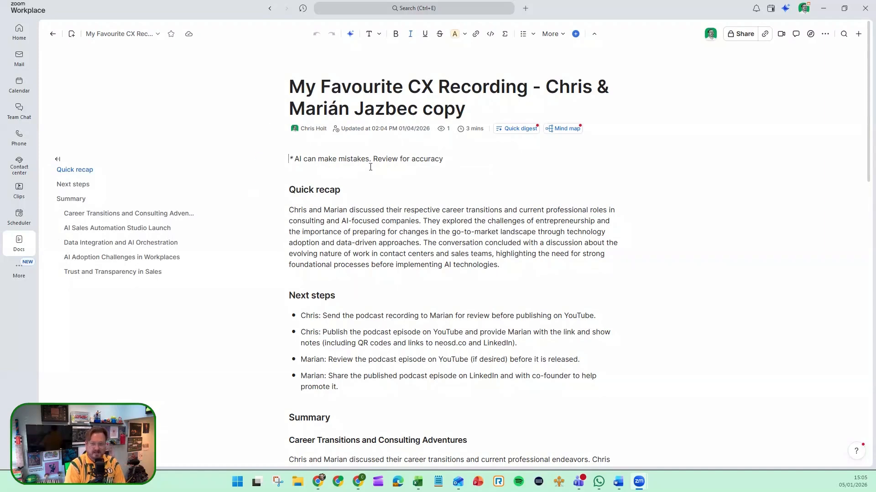
{"action": "scroll", "coordinate": [363, 179], "scroll_direction": "down", "scroll_amount": 15}
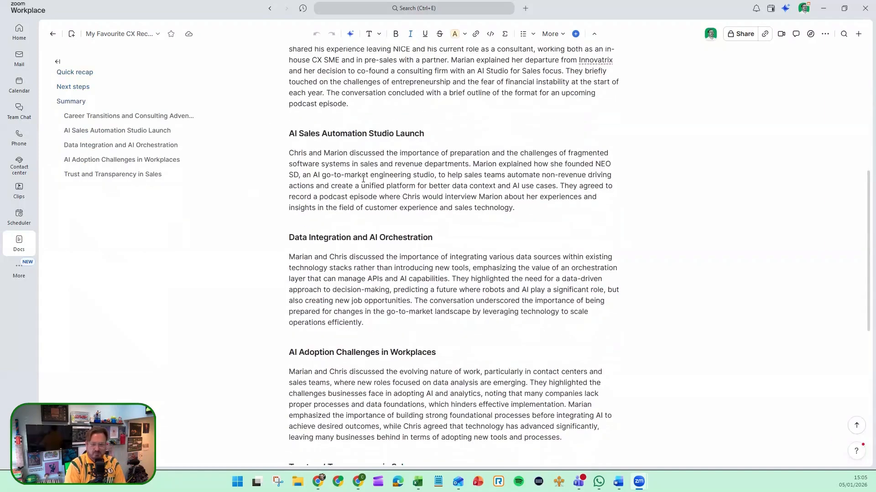
{"action": "scroll", "coordinate": [363, 179], "scroll_direction": "down", "scroll_amount": 1}
{"action": "scroll", "coordinate": [365, 229], "scroll_direction": "up", "scroll_amount": 3}
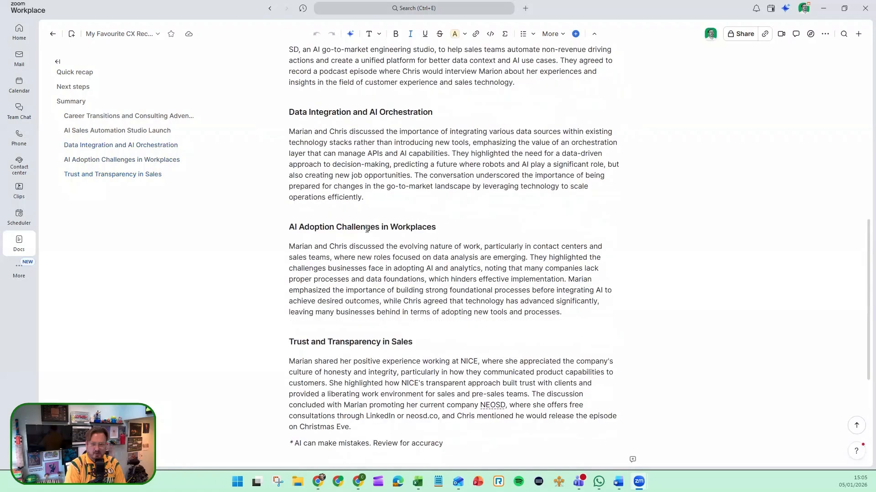
{"action": "scroll", "coordinate": [373, 228], "scroll_direction": "up", "scroll_amount": 10}
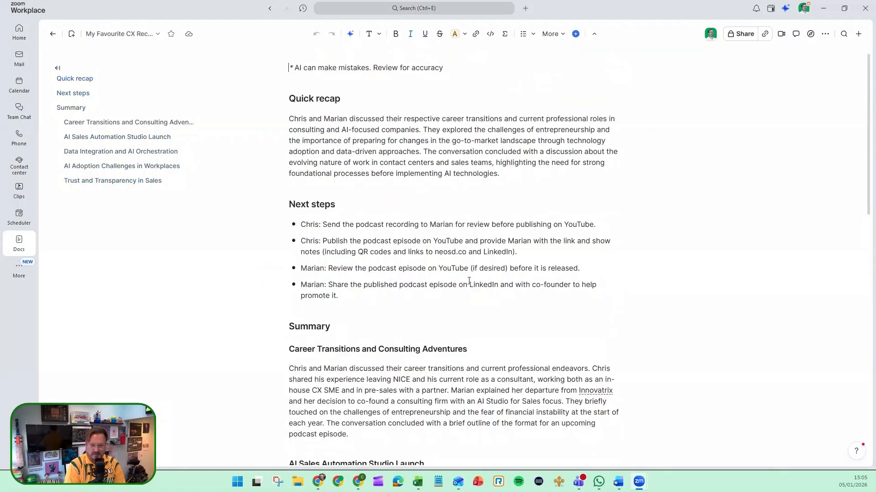
{"action": "scroll", "coordinate": [475, 270], "scroll_direction": "up", "scroll_amount": 2}
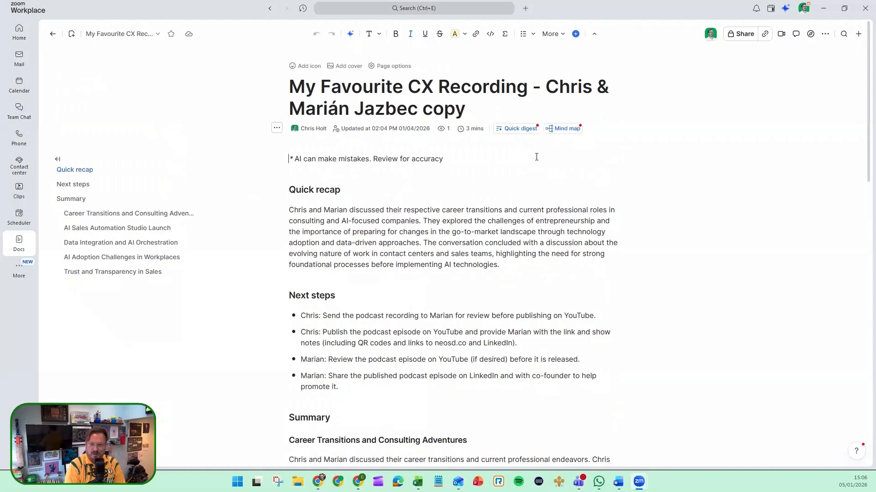
- View the meeting recap's AI quick digest and mind map, and return to the Demo Documents folder
{"action": "left_click", "coordinate": [520, 130]}
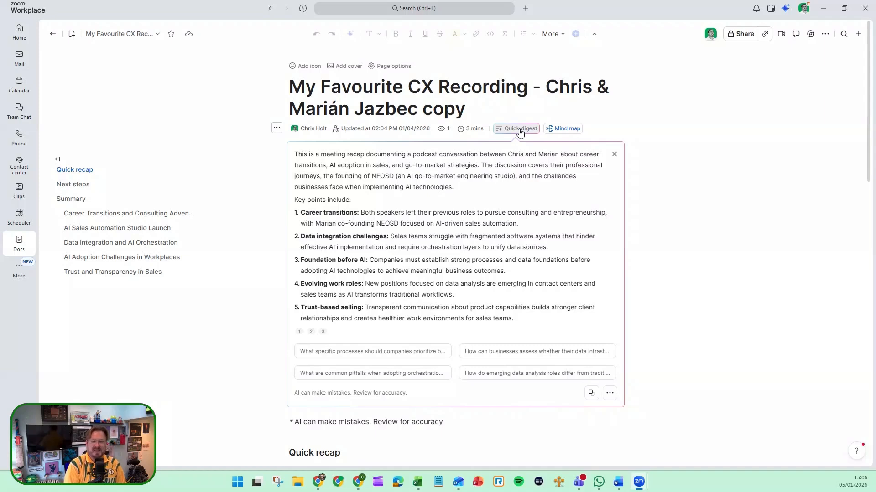
{"action": "mouse_move", "coordinate": [323, 334]}
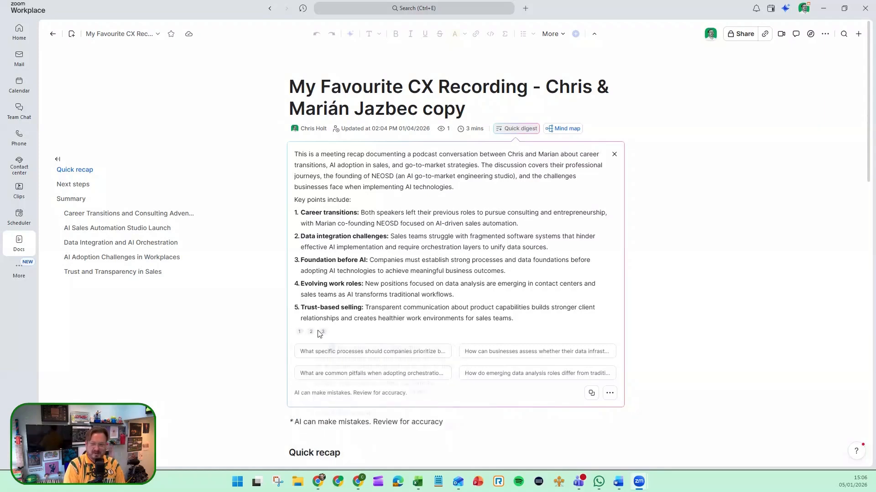
{"action": "left_click", "coordinate": [562, 132]}
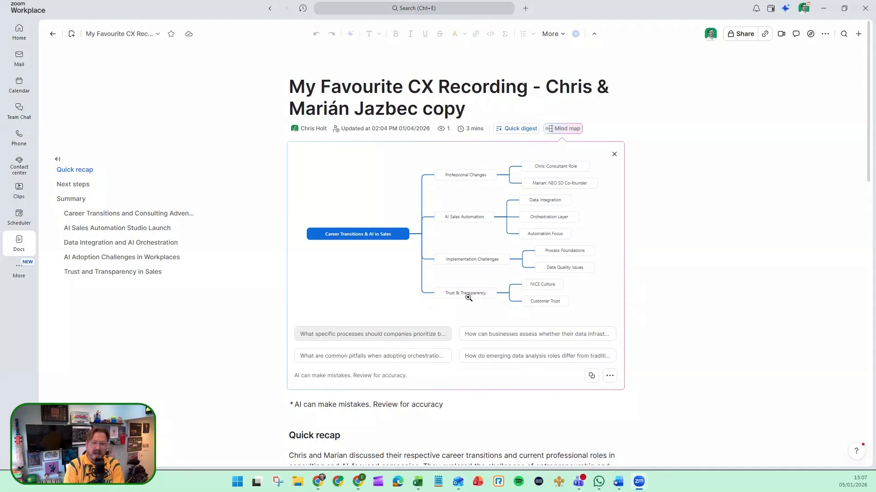
{"action": "left_click", "coordinate": [53, 33]}
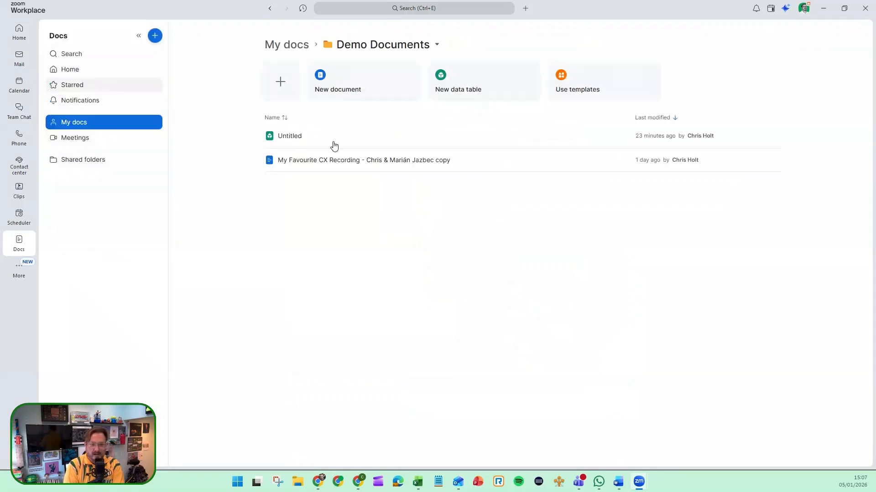
- Open the untitled data table and examine the column types available for a new column, without adding one
{"action": "left_click", "coordinate": [290, 137]}
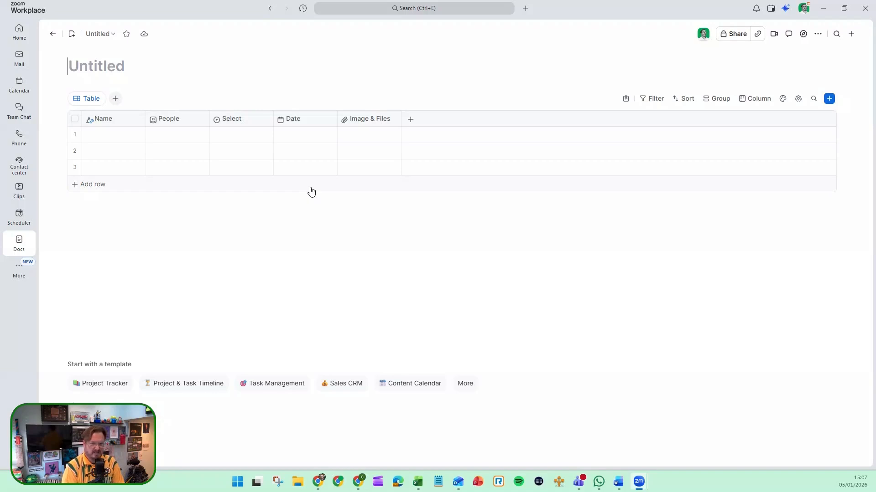
{"action": "left_click", "coordinate": [409, 120]}
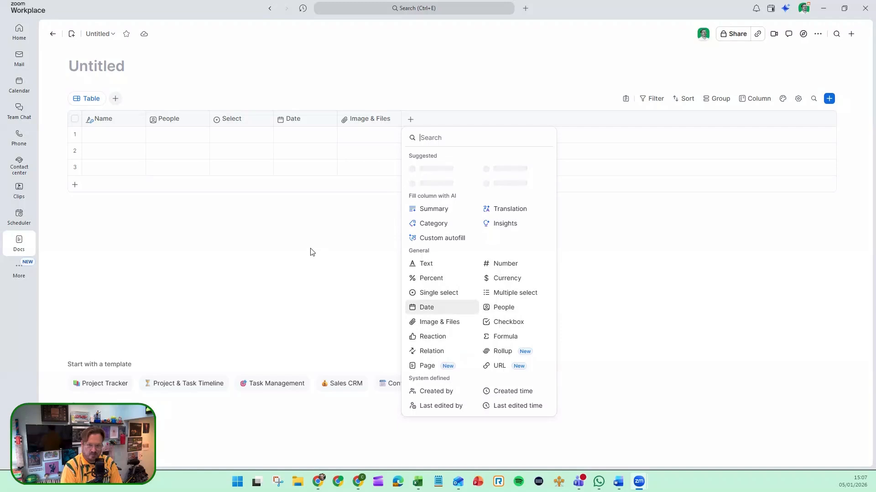
{"action": "left_click", "coordinate": [51, 68]}
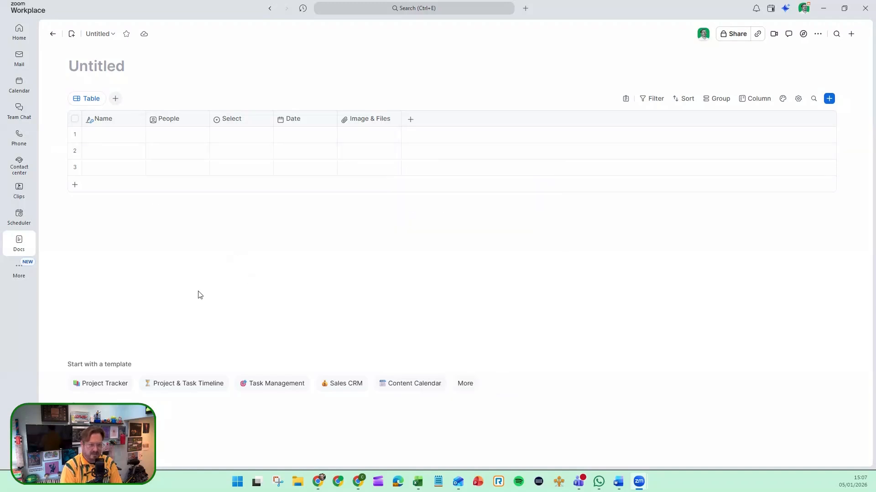
- Apply the Project Tracker template to the untitled data table and return to the Demo Documents folder
{"action": "left_click", "coordinate": [102, 384]}
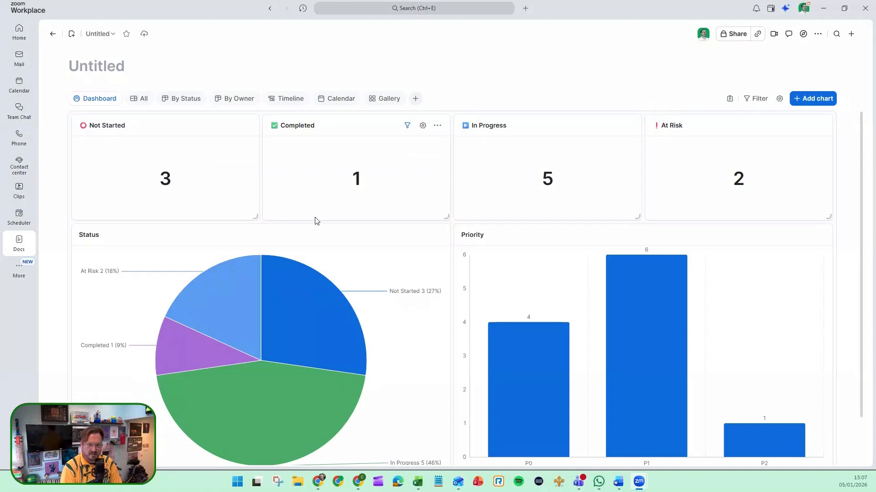
{"action": "left_click", "coordinate": [53, 34]}
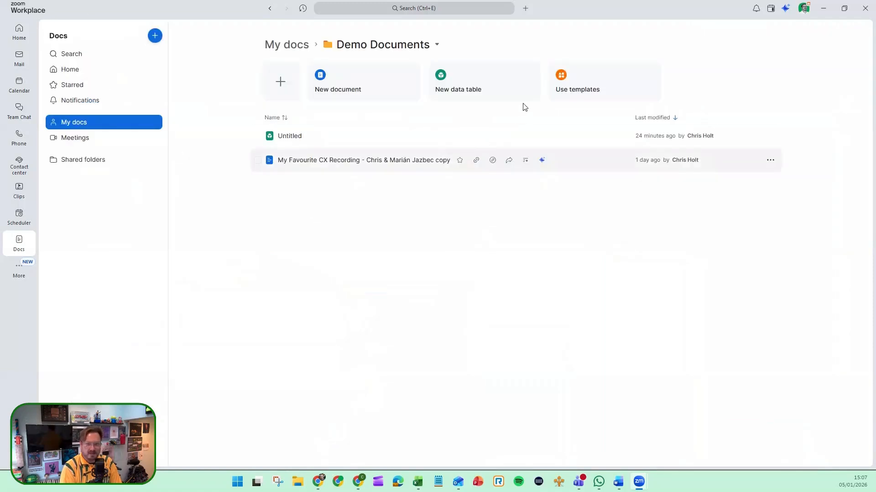
- Open the template gallery for the Demo Documents folder and browse the recommended templates
{"action": "left_click", "coordinate": [576, 84]}
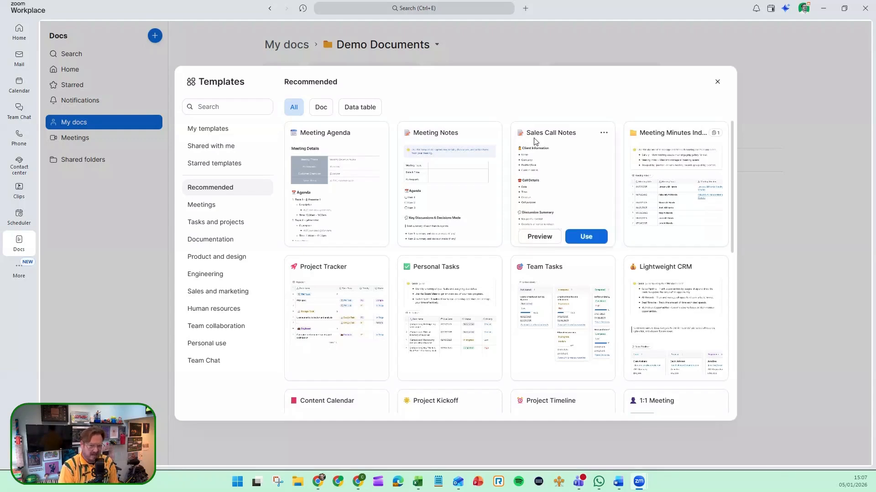
{"action": "scroll", "coordinate": [602, 241], "scroll_direction": "down", "scroll_amount": 1}
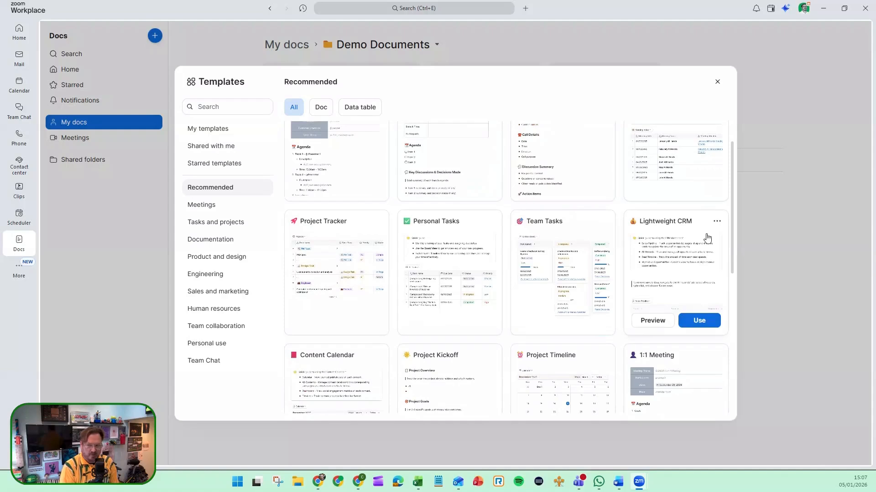
{"action": "scroll", "coordinate": [652, 250], "scroll_direction": "down", "scroll_amount": 4}
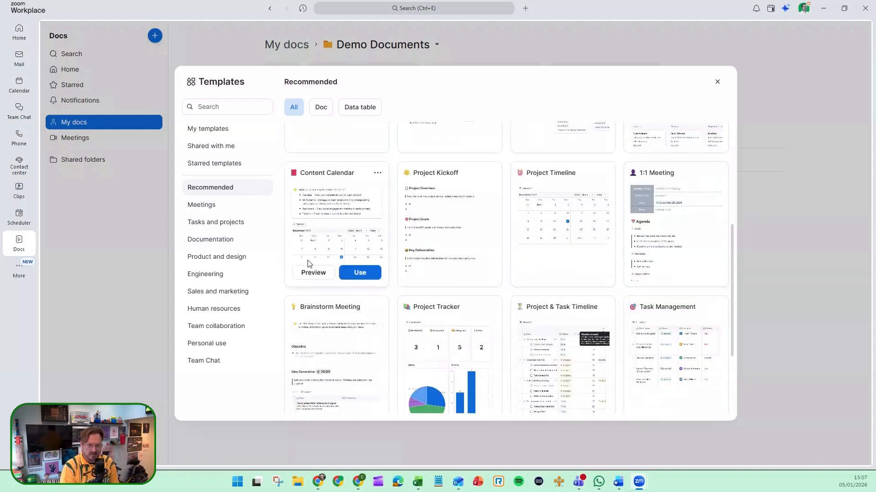
{"action": "scroll", "coordinate": [374, 256], "scroll_direction": "down", "scroll_amount": 3}
{"action": "scroll", "coordinate": [557, 334], "scroll_direction": "up", "scroll_amount": 3}
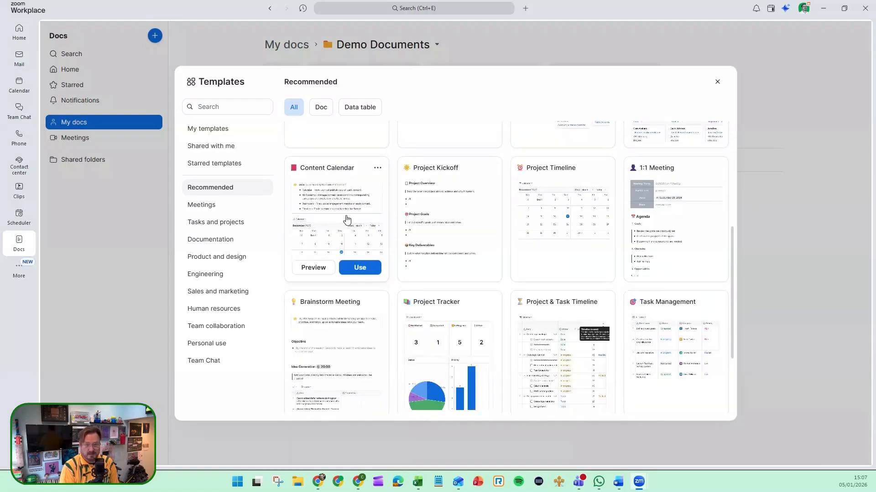